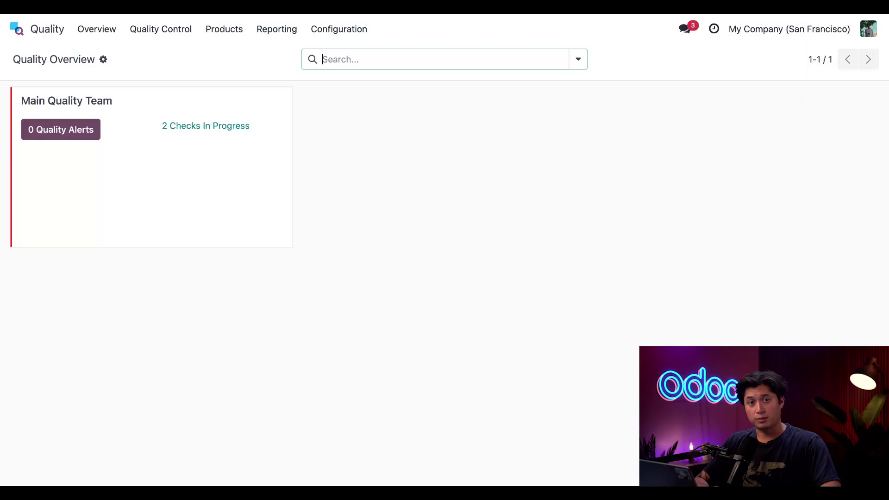
Step: Create a new quality control point titled 'Wood Panel - Material Check (incoming)'
{"action": "left_click", "coordinate": [154, 30]}
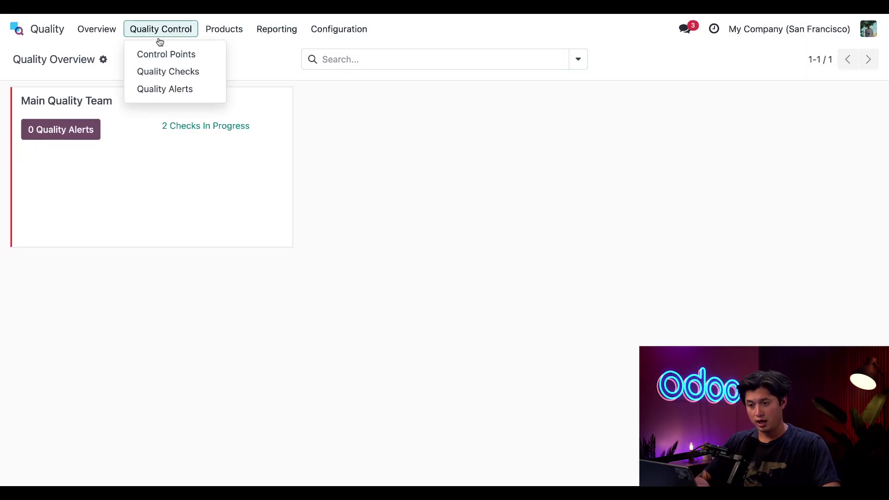
{"action": "left_click", "coordinate": [199, 58]}
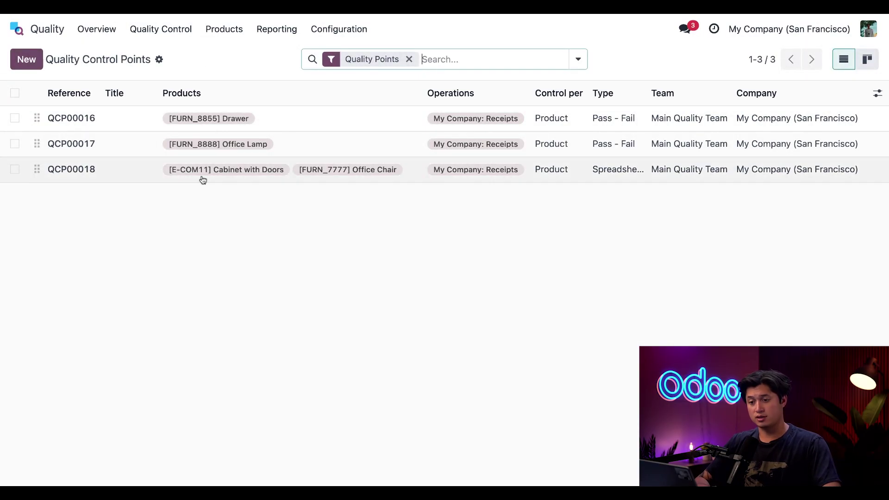
{"action": "left_click", "coordinate": [27, 61]}
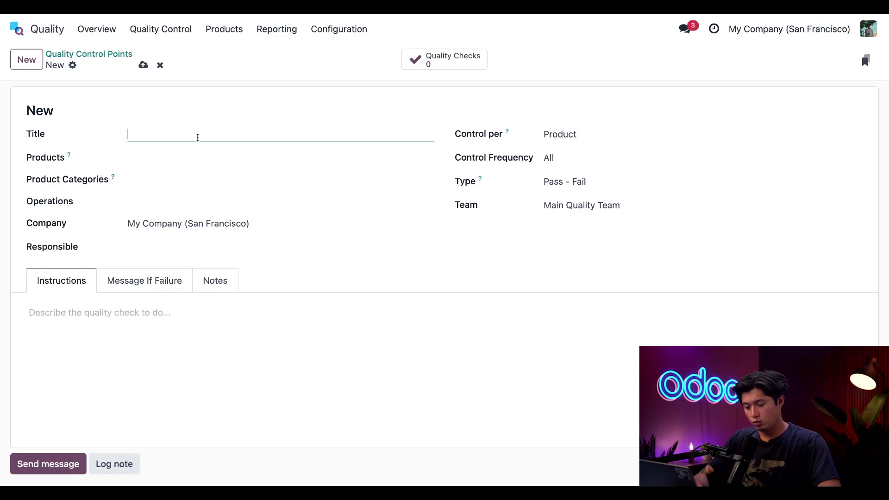
{"action": "type", "text": "Wood Pan"}
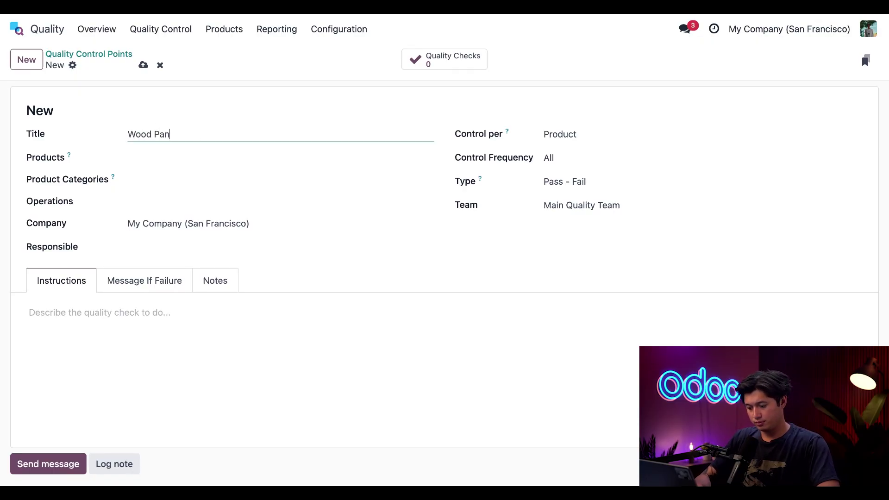
{"action": "type", "text": "el - "}
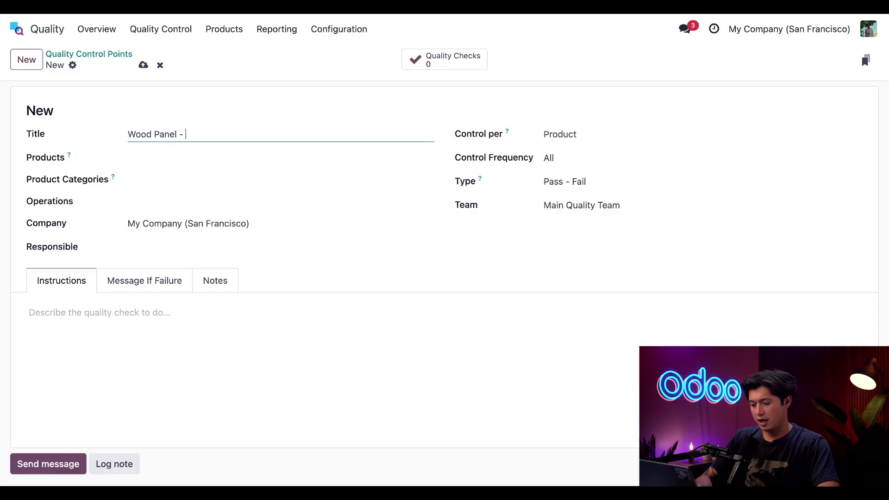
{"action": "type", "text": "Material C"}
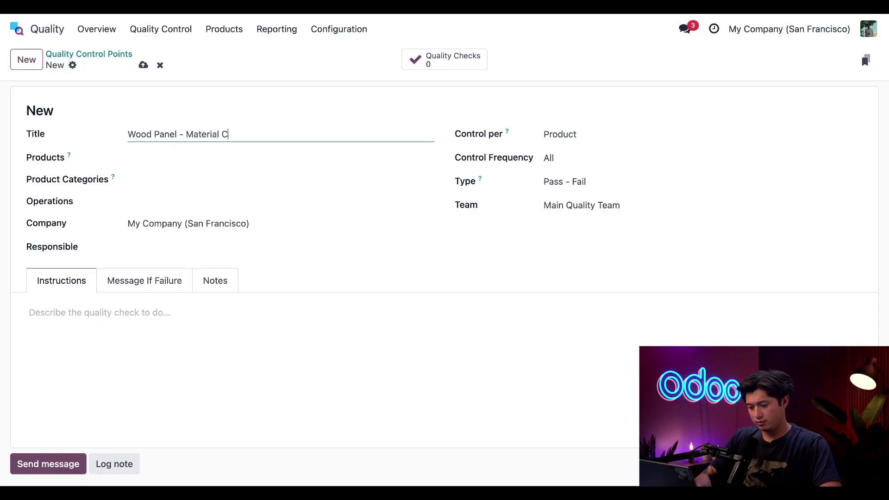
{"action": "type", "text": "heck ("}
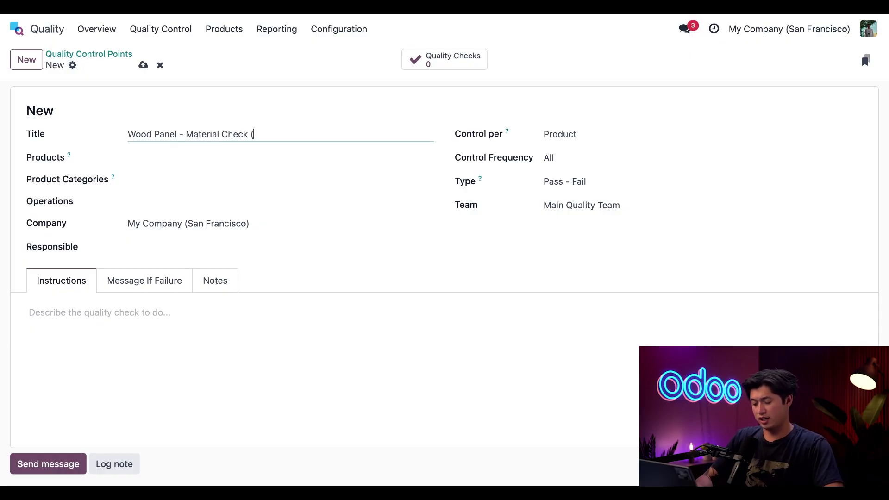
{"action": "type", "text": "incoming)"}
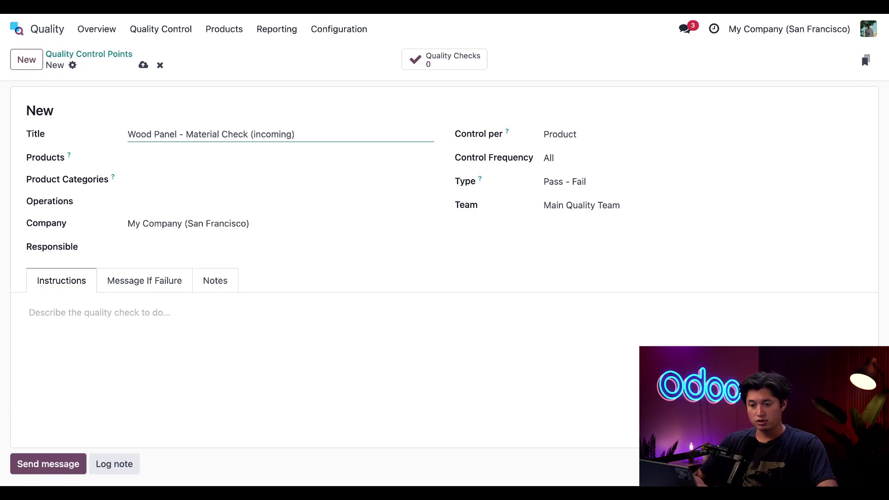
Step: Apply the control point to the Wood Panel product and My Company: Receipts operations
{"action": "left_click", "coordinate": [191, 156]}
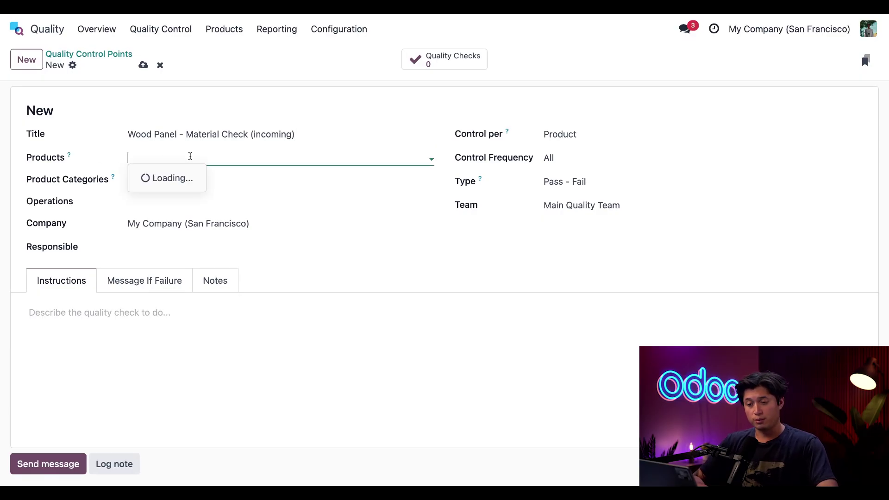
{"action": "type", "text": "wood"}
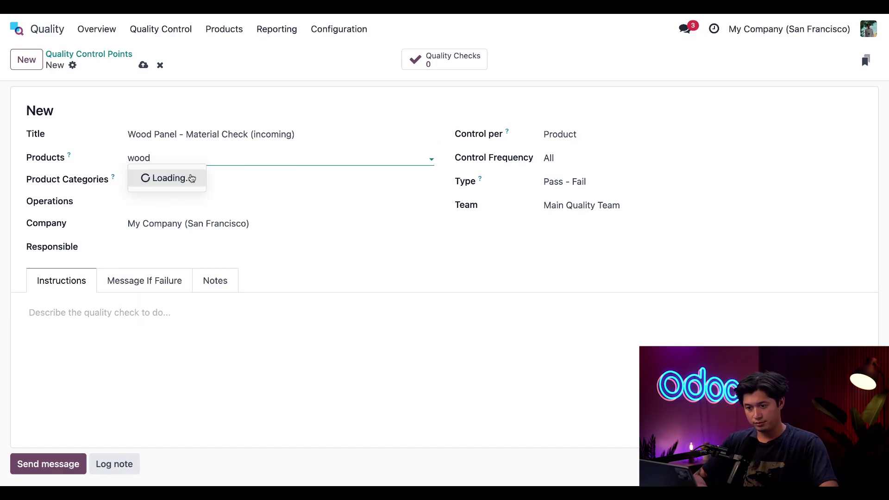
{"action": "left_click", "coordinate": [196, 180]}
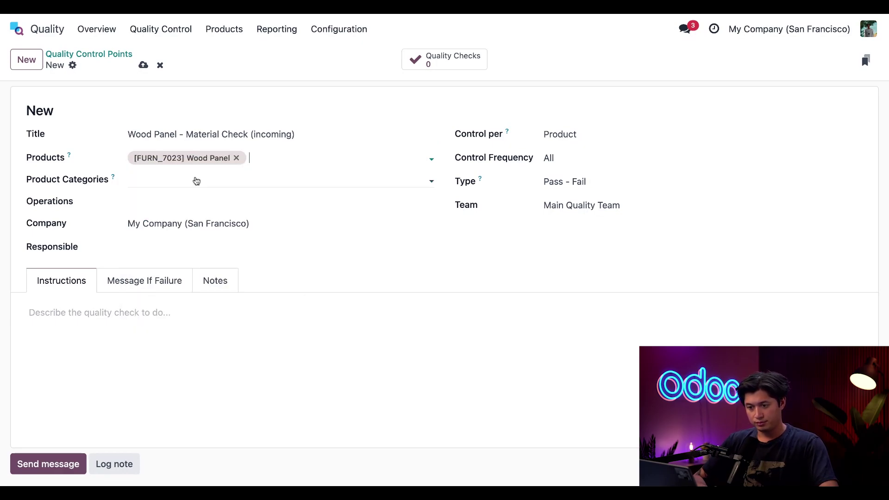
{"action": "left_click", "coordinate": [203, 205]}
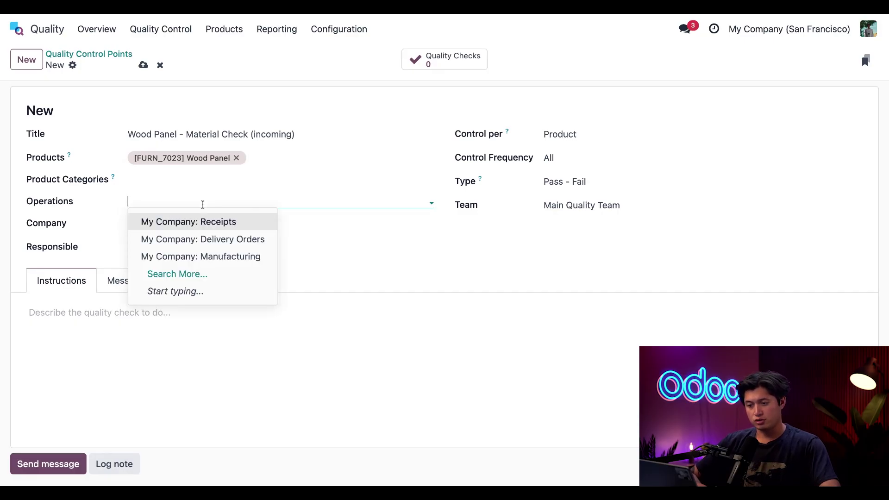
{"action": "left_click", "coordinate": [213, 221]}
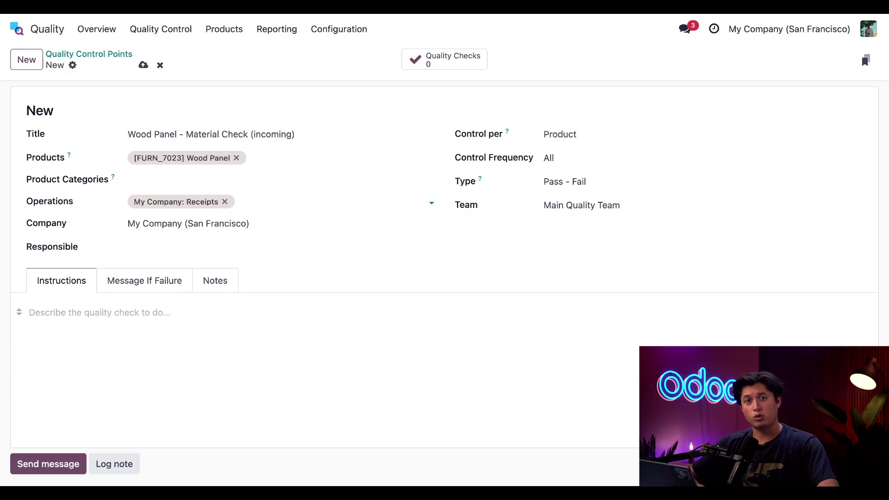
Step: Paste the wood-material verification instructions and a failure message requesting a quality alert
{"action": "left_click", "coordinate": [363, 352]}
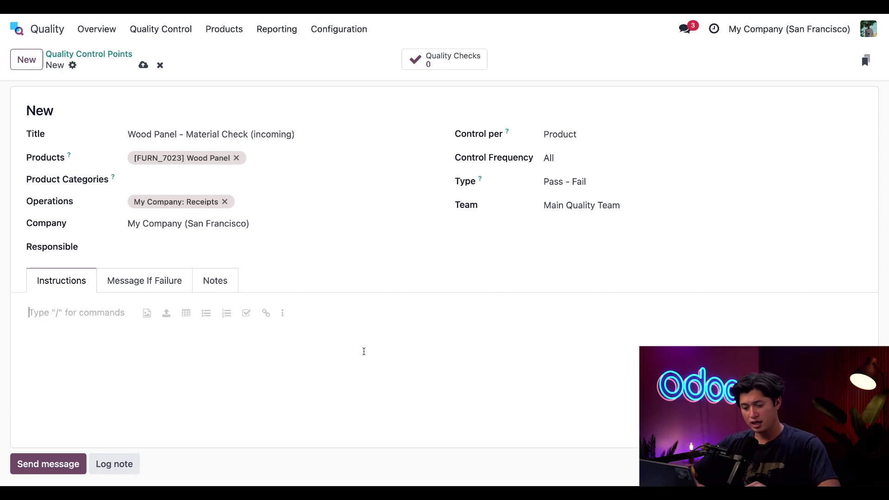
{"action": "type", "text": "Verify material is as ordered (e.g., solid oak or pine). Do not accept MDF, particleboard, or unlisted substitutions."}
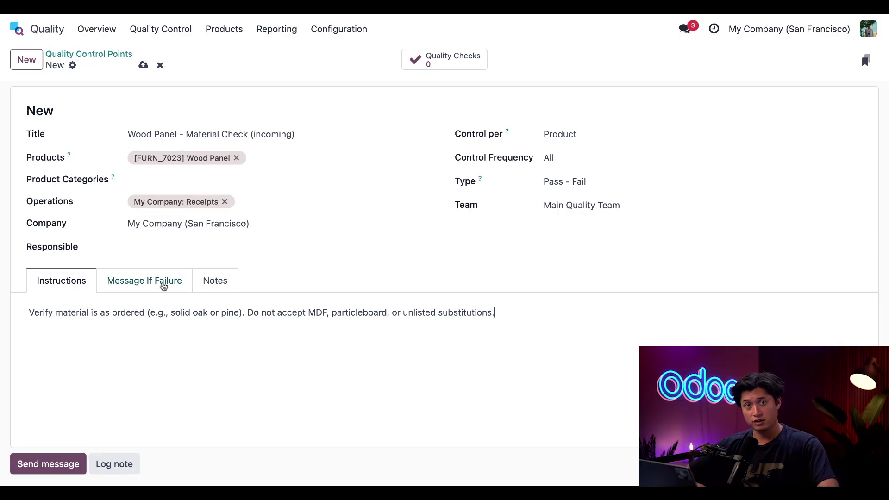
{"action": "left_click", "coordinate": [145, 281]}
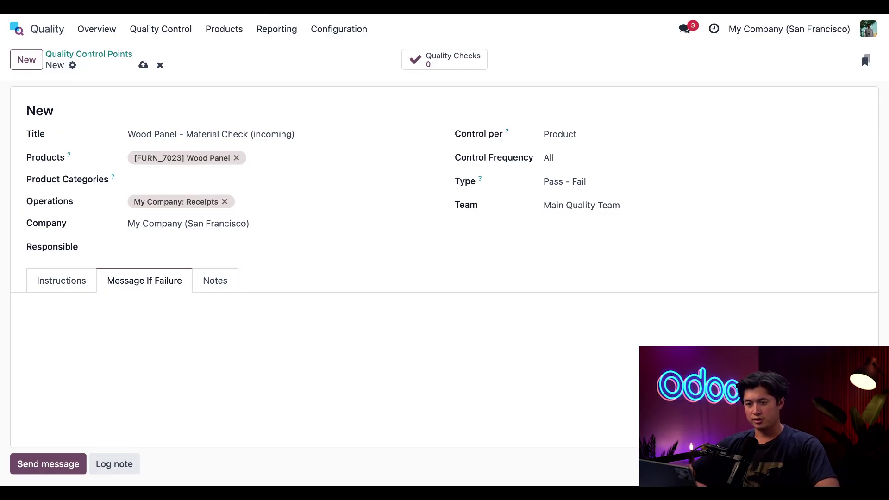
{"action": "left_click", "coordinate": [190, 304]}
{"action": "type", "text": "Create a quality alert with the name of the vendor and the Shipment/order information"}
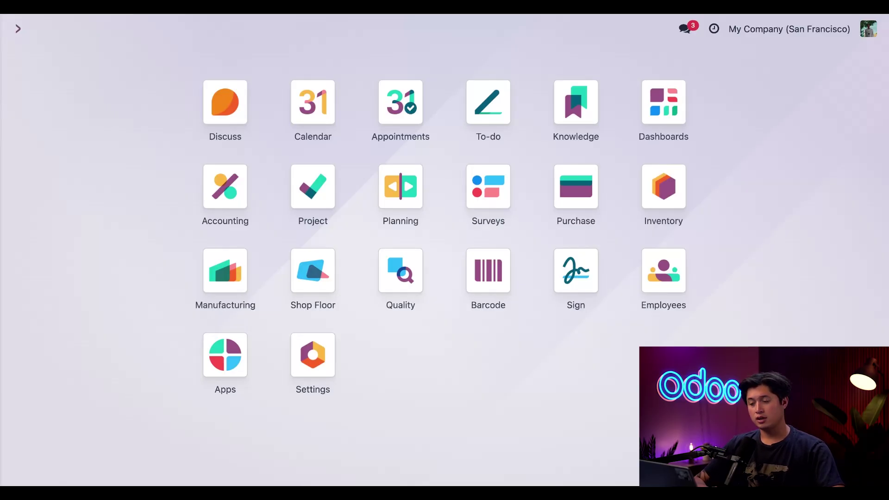
Step: Start a new request for quotation in Purchase with vendor Gemini Furniture
{"action": "left_click", "coordinate": [583, 199]}
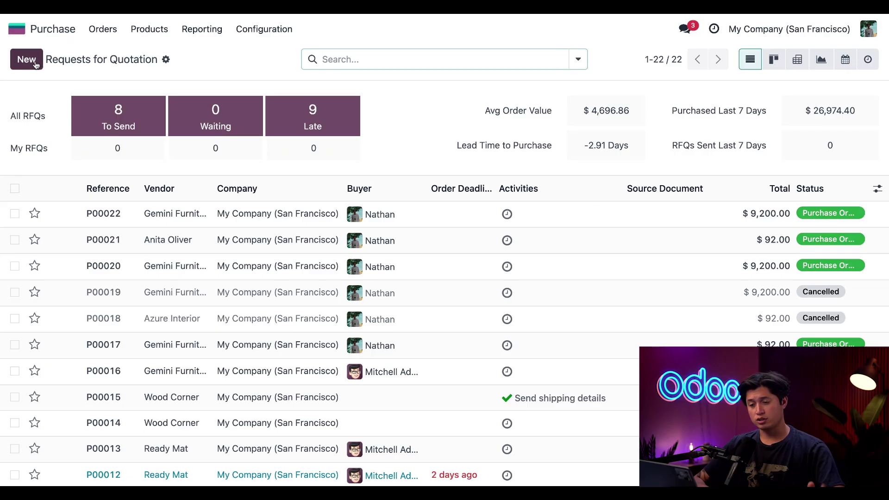
{"action": "left_click", "coordinate": [27, 59]}
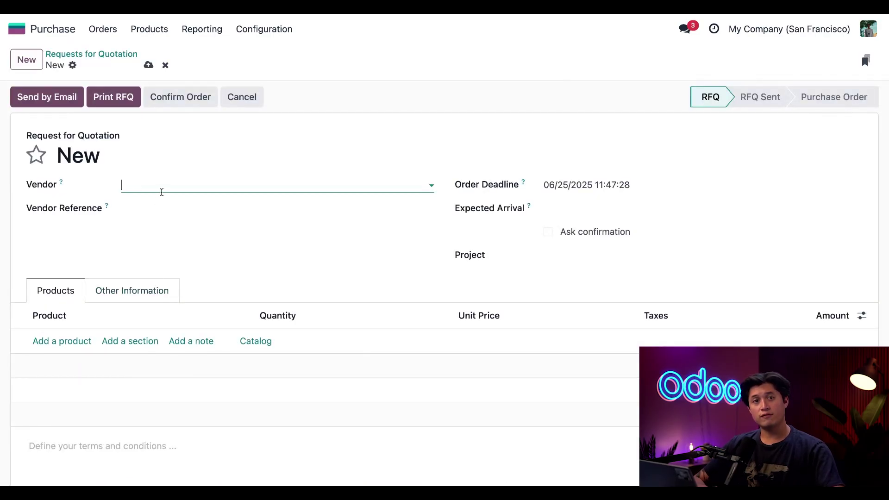
{"action": "type", "text": "gemini"}
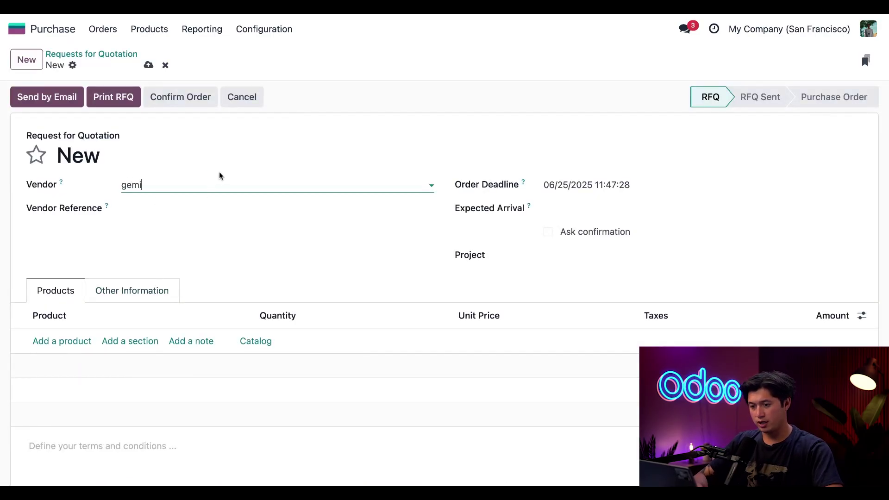
{"action": "left_click", "coordinate": [216, 208]}
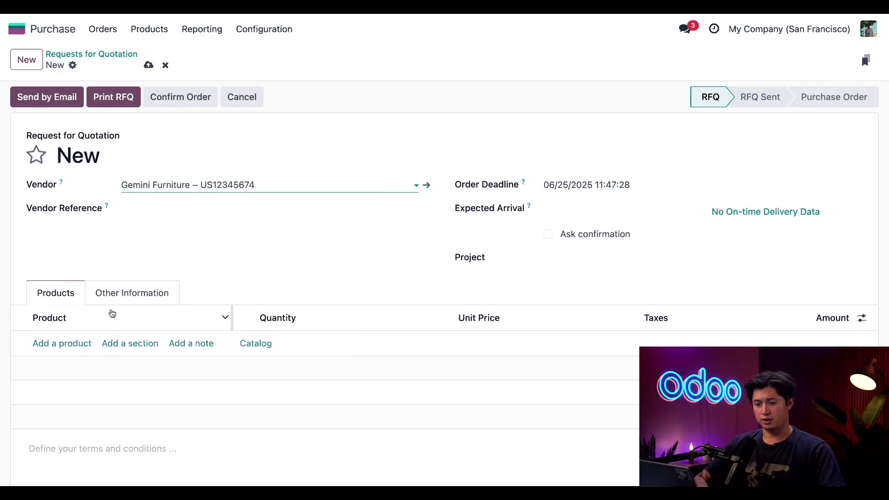
{"action": "scroll", "coordinate": [59, 371], "scroll_direction": "down", "scroll_amount": 1}
{"action": "scroll", "coordinate": [59, 370], "scroll_direction": "down", "scroll_amount": 1}
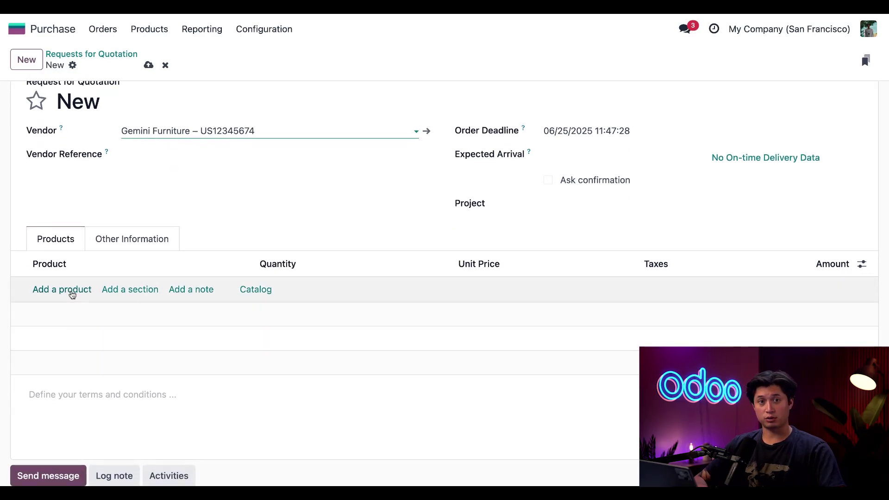
Step: Order 100 Wood Panels, confirm the purchase order, and open its receipt WH/IN/00019
{"action": "left_click", "coordinate": [72, 294]}
{"action": "type", "text": "wood"}
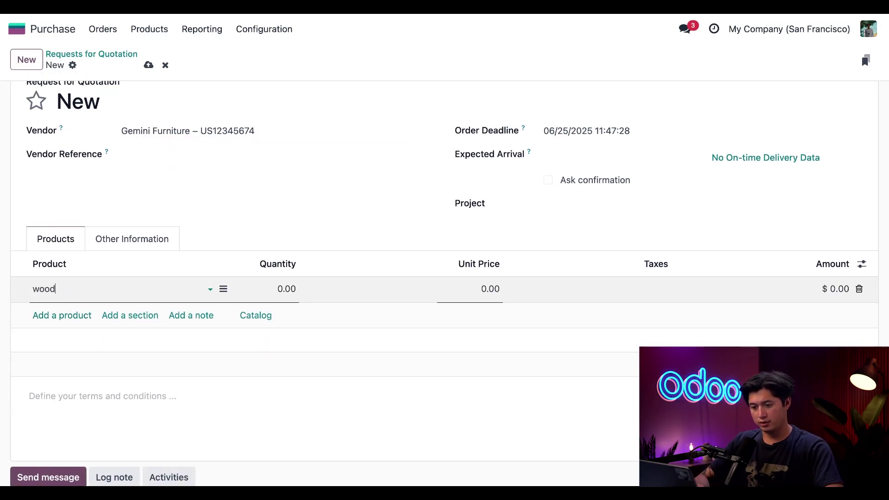
{"action": "left_click", "coordinate": [101, 311]}
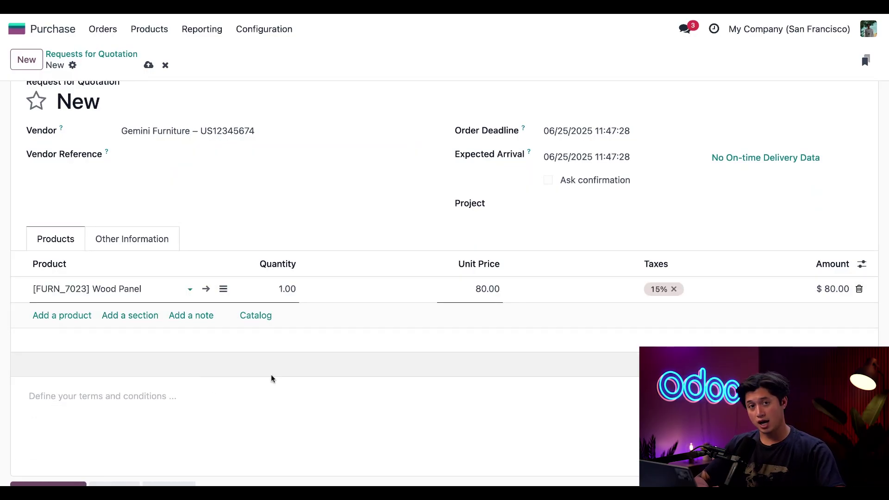
{"action": "left_click", "coordinate": [288, 289]}
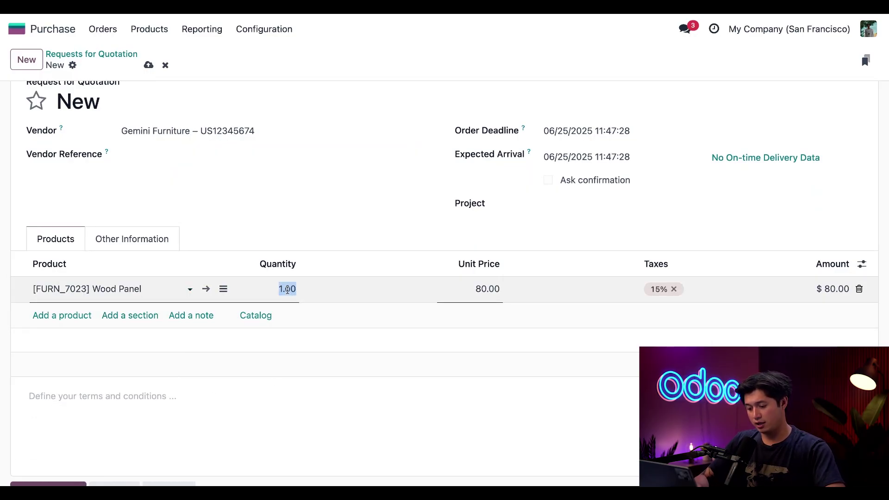
{"action": "type", "text": "100"}
{"action": "left_click", "coordinate": [279, 206]}
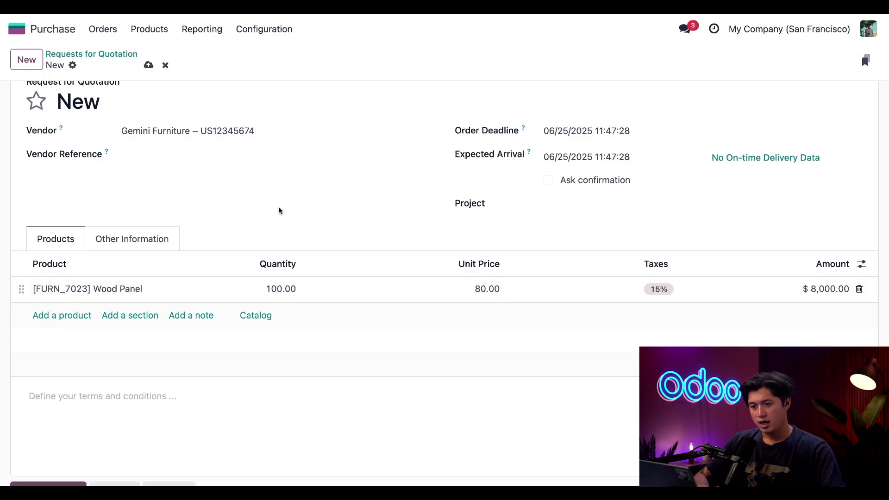
{"action": "scroll", "coordinate": [153, 121], "scroll_direction": "up", "scroll_amount": 2}
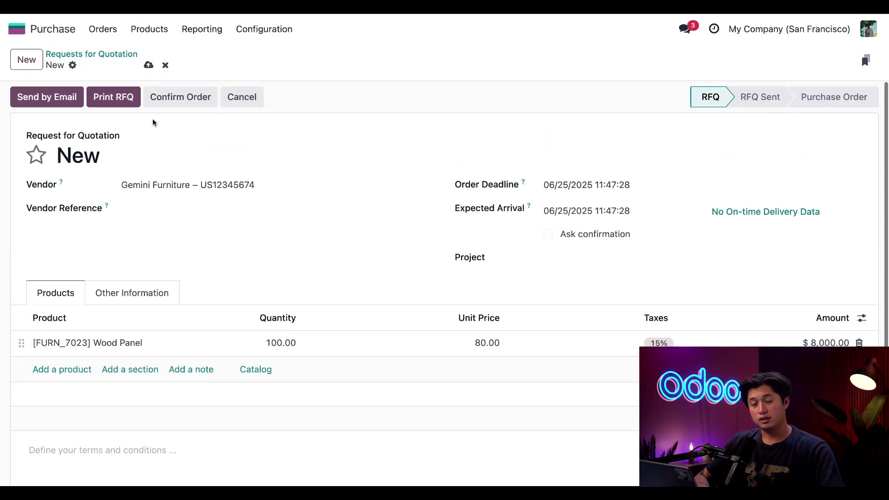
{"action": "left_click", "coordinate": [174, 98]}
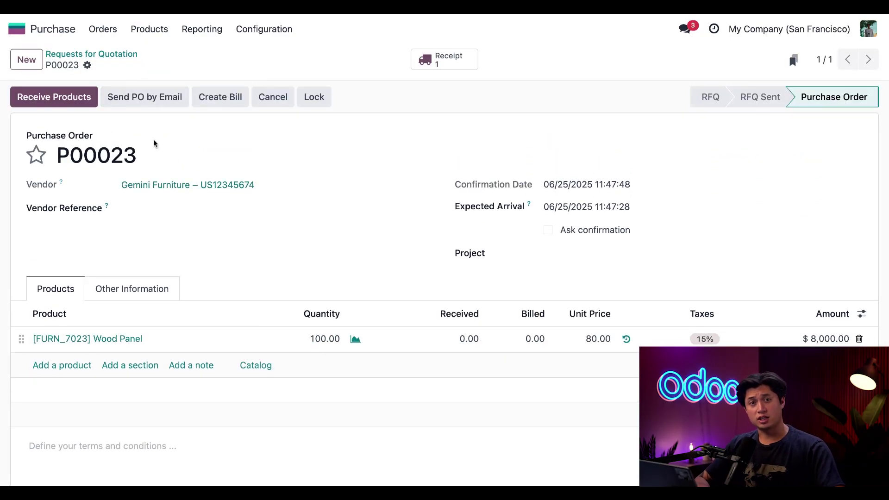
{"action": "left_click", "coordinate": [52, 103]}
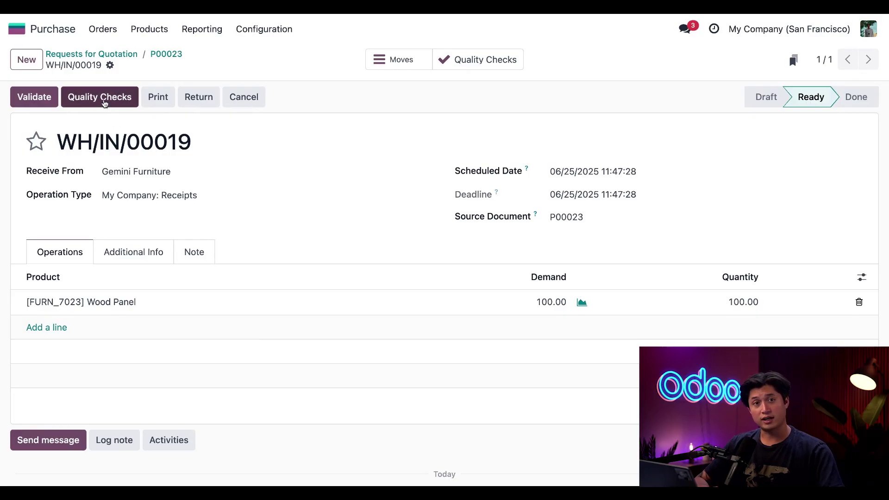
Step: Fail the Wood Panel material check on receipt WH/IN/00019 and dismiss the failure notice
{"action": "left_click", "coordinate": [106, 99]}
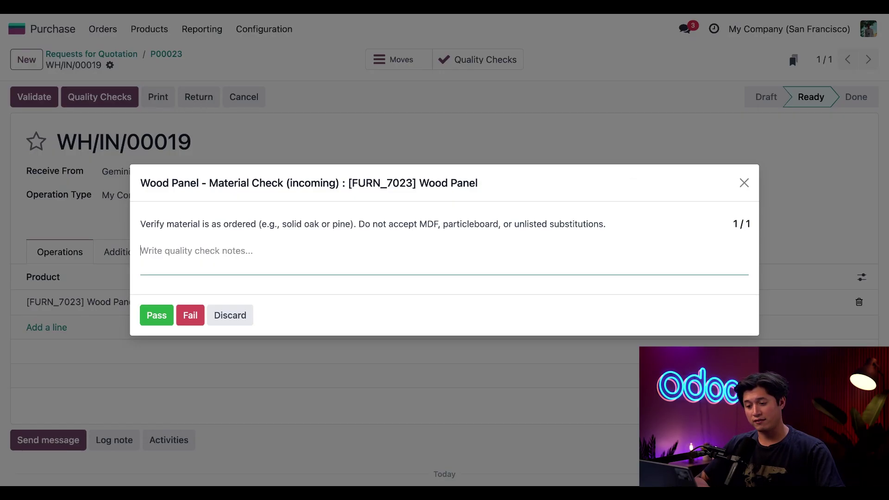
{"action": "left_click", "coordinate": [195, 318]}
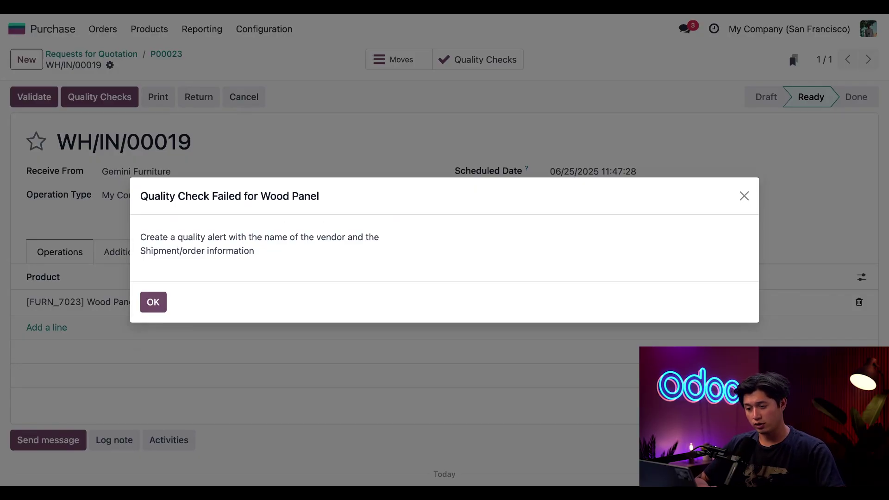
{"action": "left_click", "coordinate": [154, 302]}
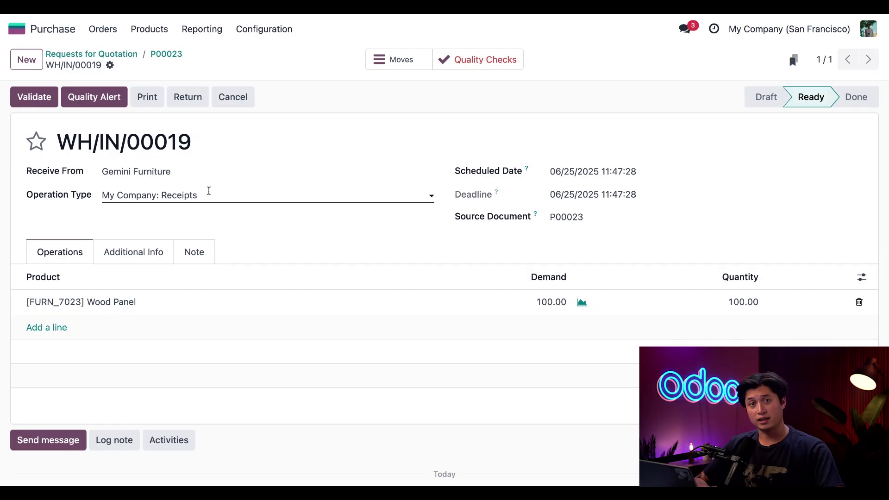
Step: Create a quality alert titled 'Incorrect materials' with root cause Parts Quality
{"action": "left_click", "coordinate": [104, 100]}
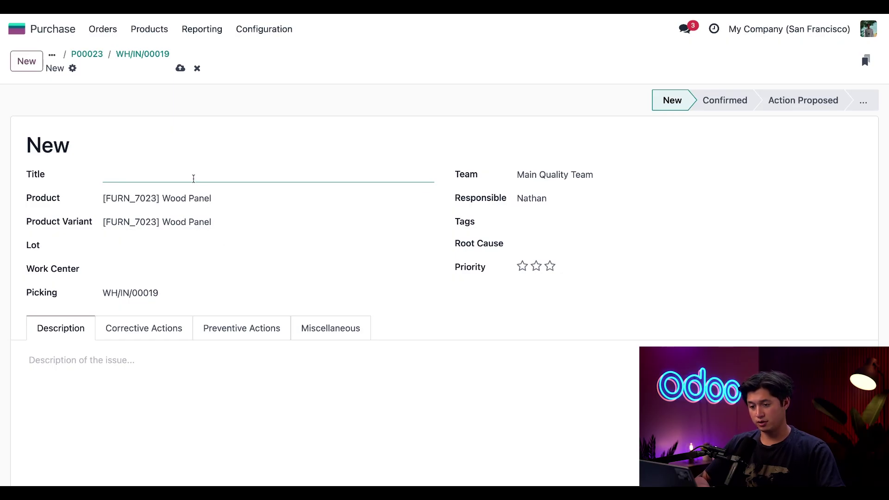
{"action": "type", "text": "Incorre"}
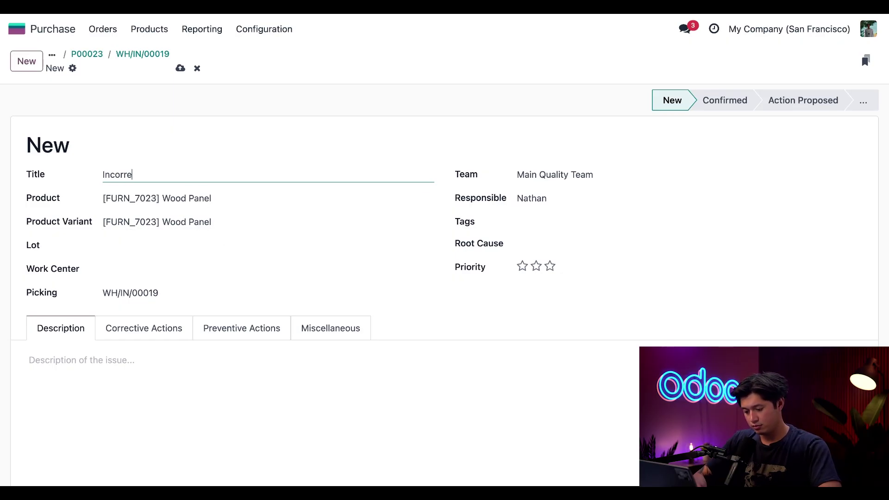
{"action": "type", "text": "ct materials"}
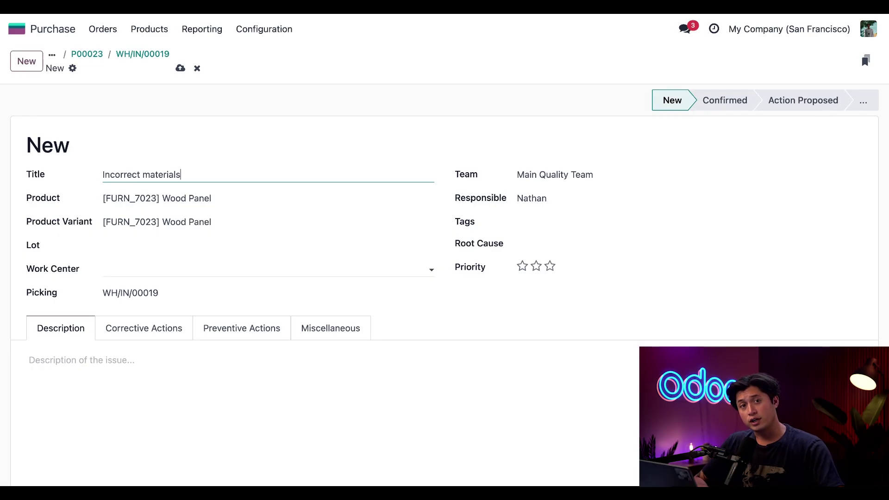
{"action": "left_click", "coordinate": [547, 245]}
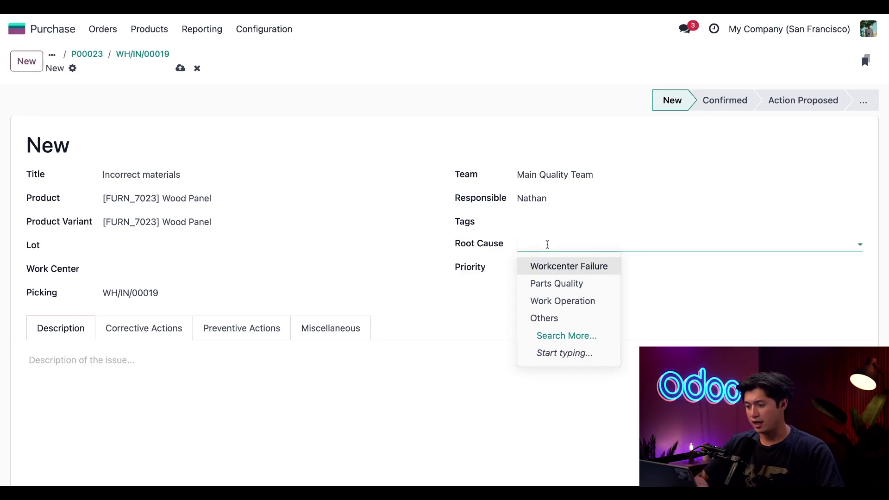
{"action": "left_click", "coordinate": [587, 288]}
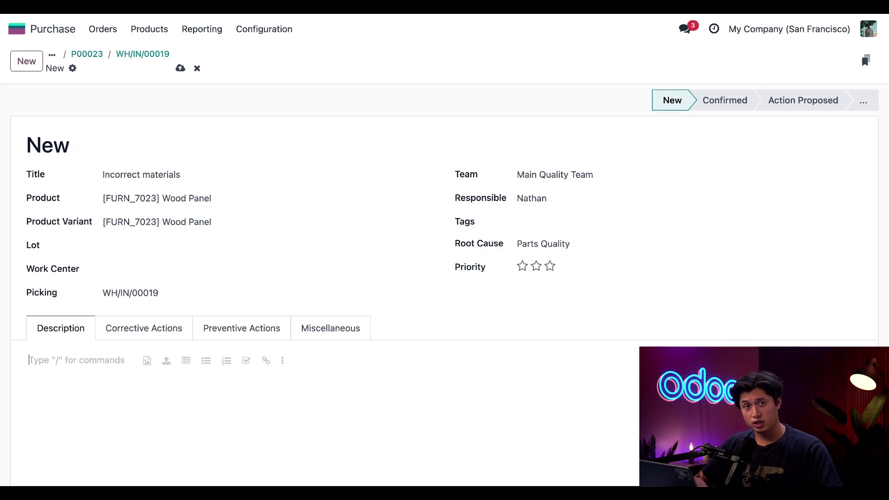
Step: Paste the alert's description, corrective action and preventive action notes
{"action": "type", "text": "Ordered Oak, received MDF"}
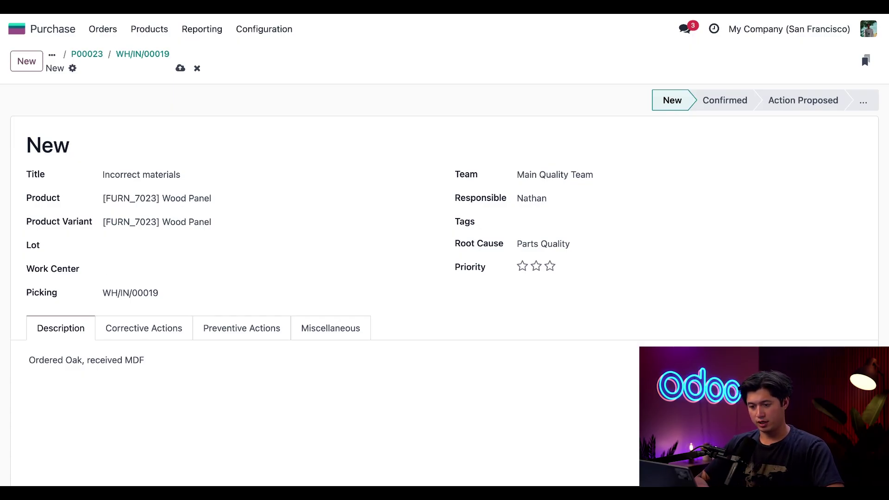
{"action": "left_click", "coordinate": [144, 328]}
{"action": "left_click", "coordinate": [154, 401]}
{"action": "type", "text": "Reached out to Gemini to prioritize replacement delivery"}
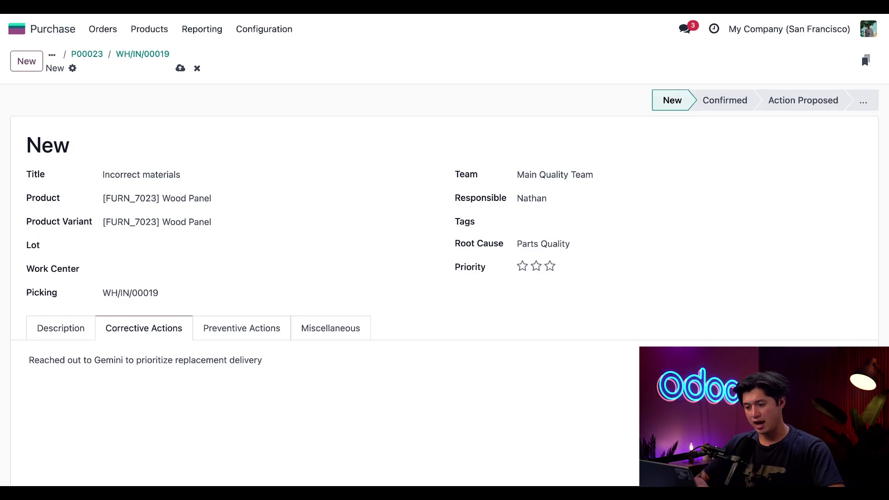
{"action": "left_click", "coordinate": [250, 330]}
{"action": "left_click", "coordinate": [252, 363]}
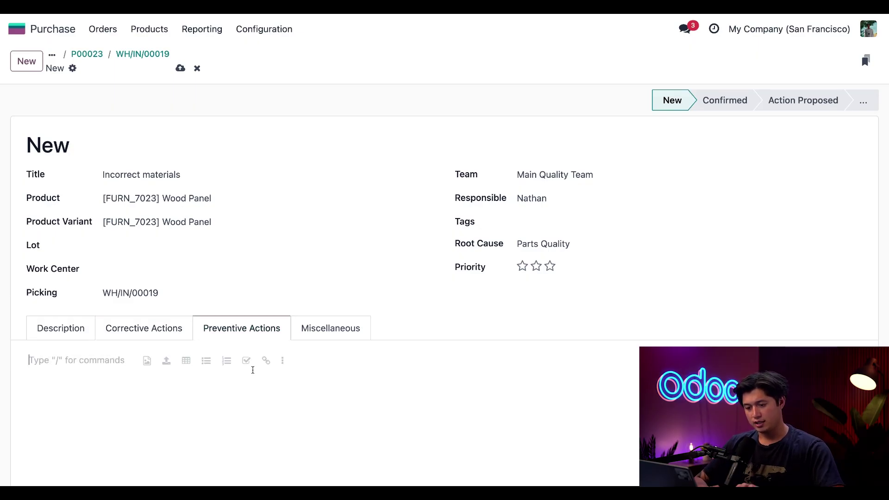
{"action": "type", "text": "Maybe they need Odoo, their quality control is pretty lacking"}
{"action": "scroll", "coordinate": [253, 370], "scroll_direction": "down", "scroll_amount": 2}
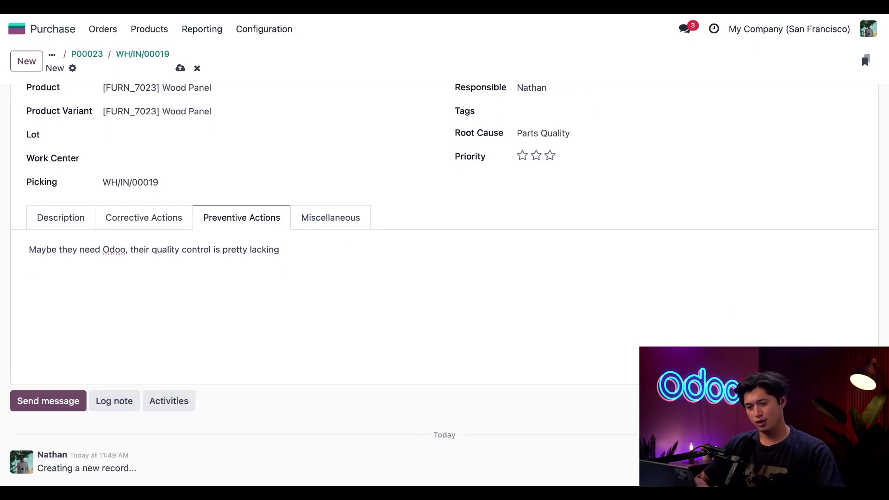